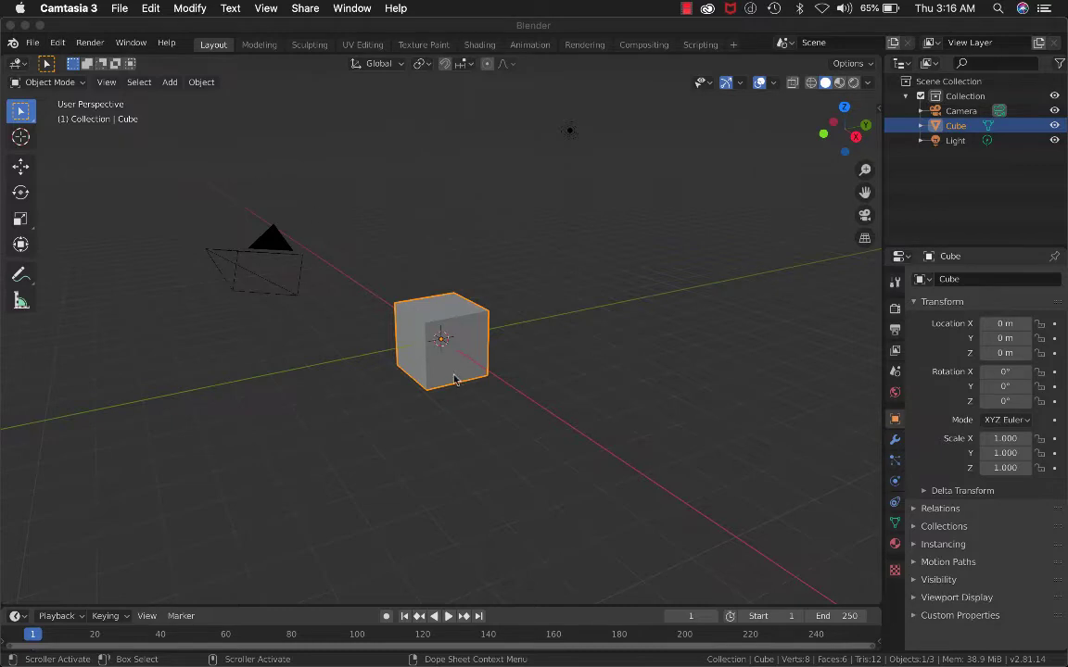
Switch the default cube to Sculpt Mode and choose the Blob brush.
scroll(451, 357, up, 3)
scroll(450, 358, down, 2)
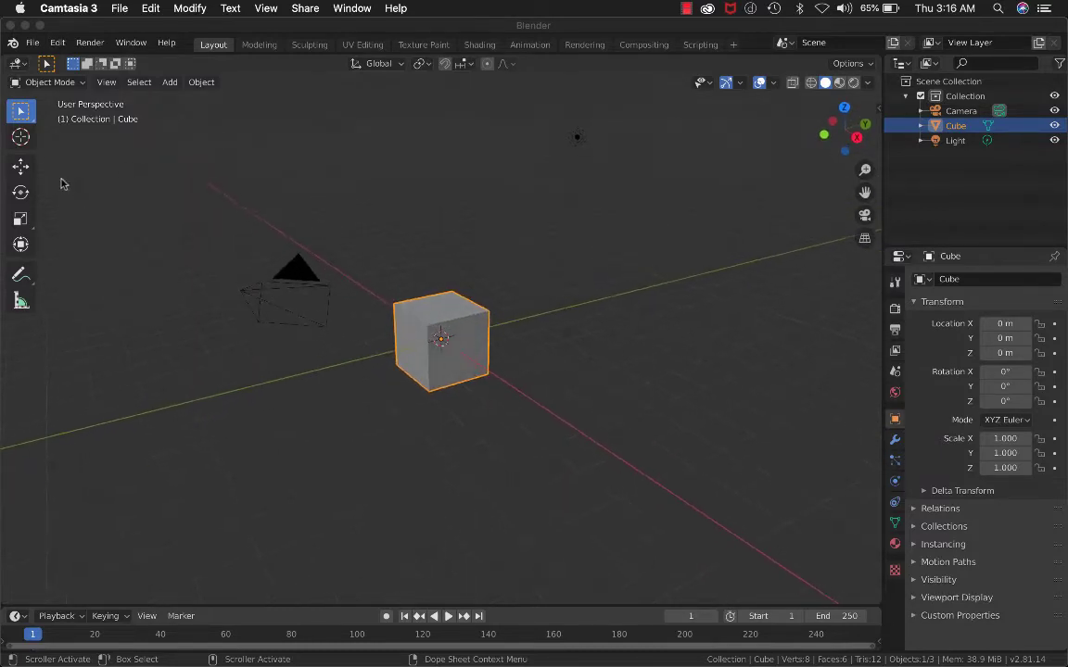
click(61, 86)
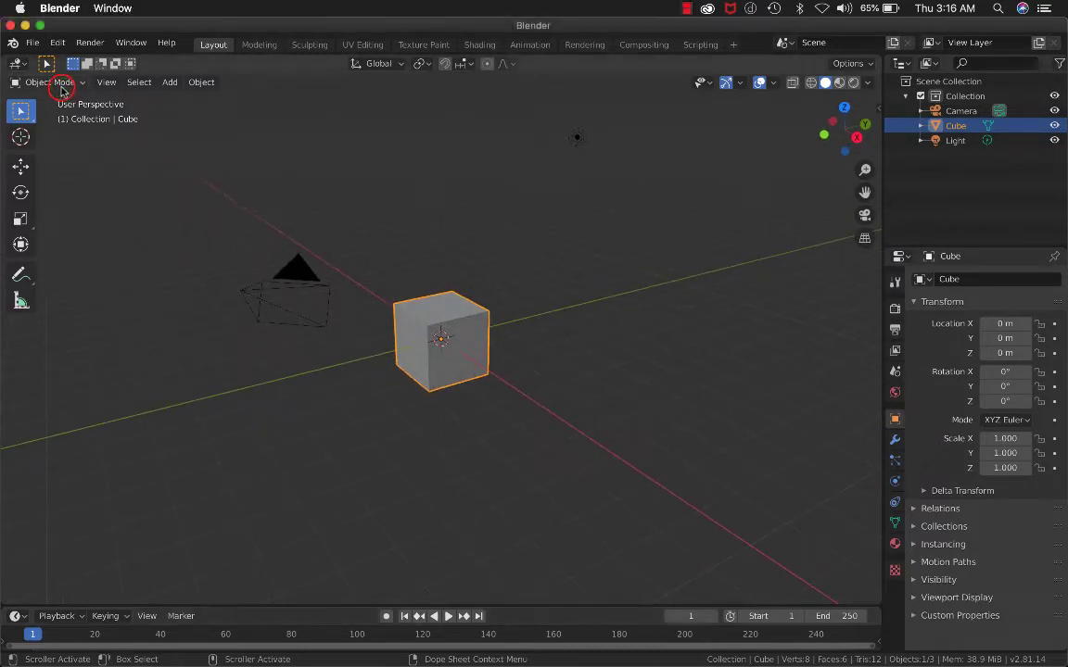
click(62, 83)
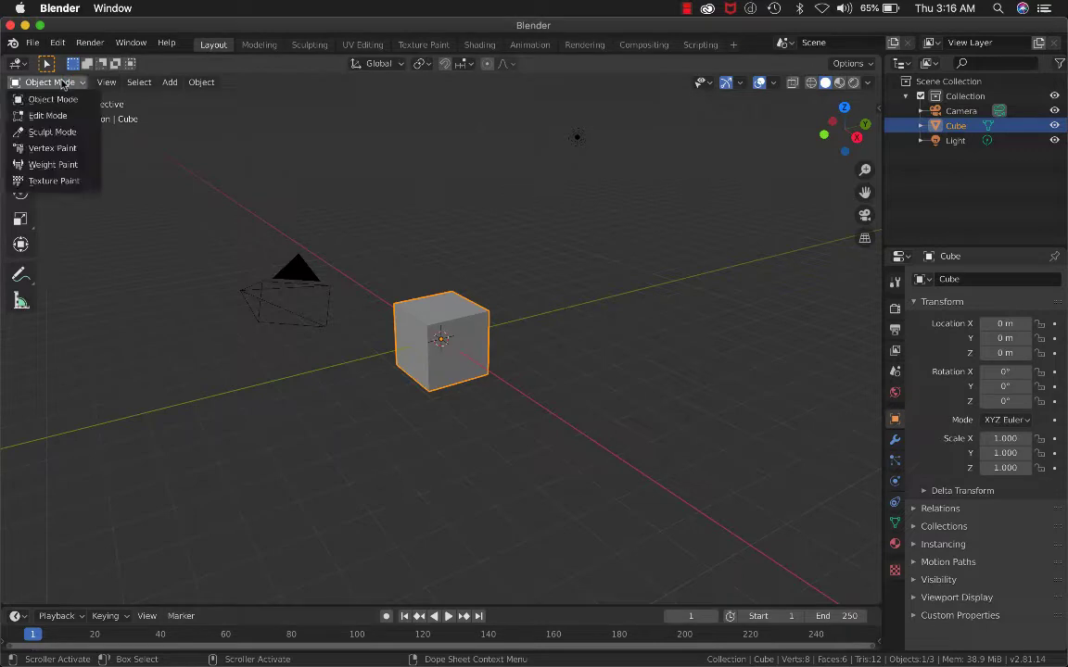
click(58, 131)
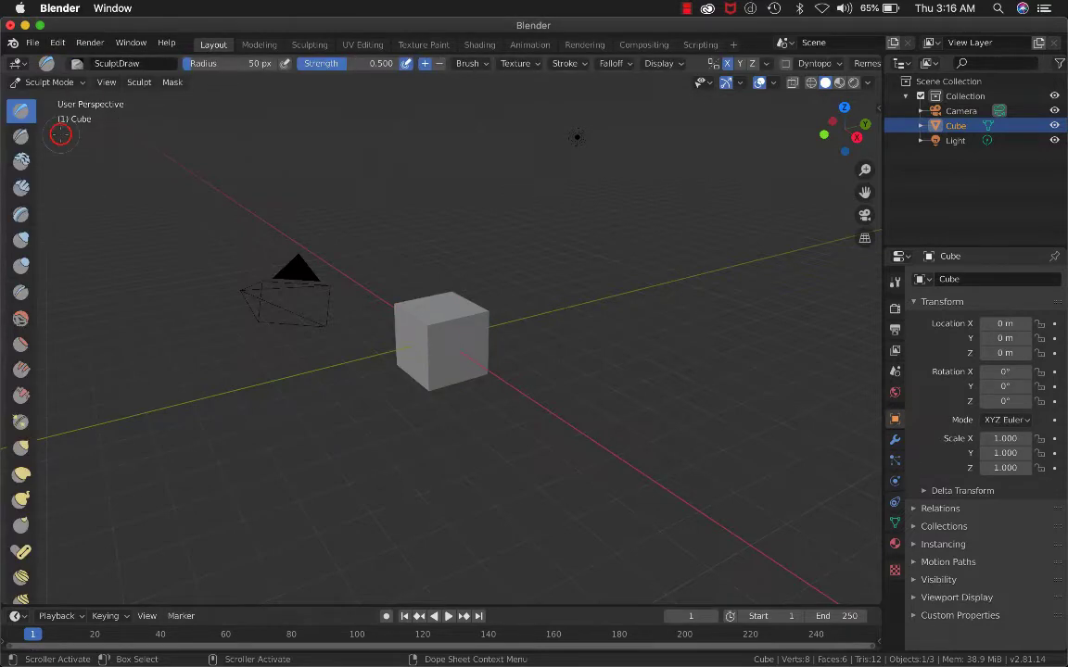
click(22, 265)
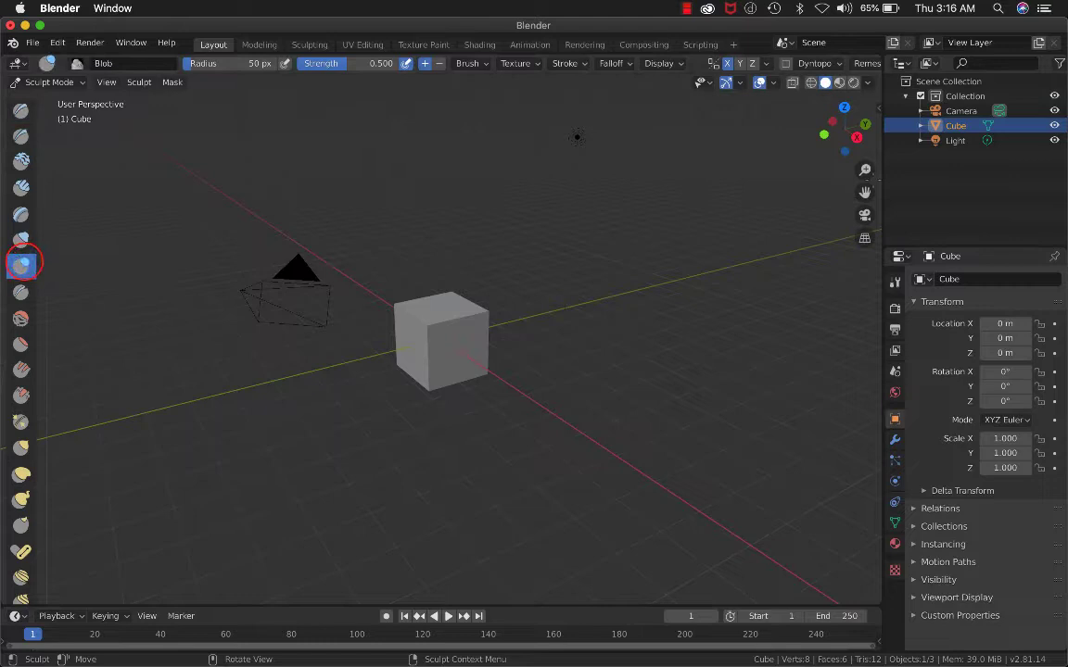
Set the Blob brush radius to 104 px and its strength to 0.673.
drag(864, 169, 864, 137)
middle_drag(469, 304, 459, 306)
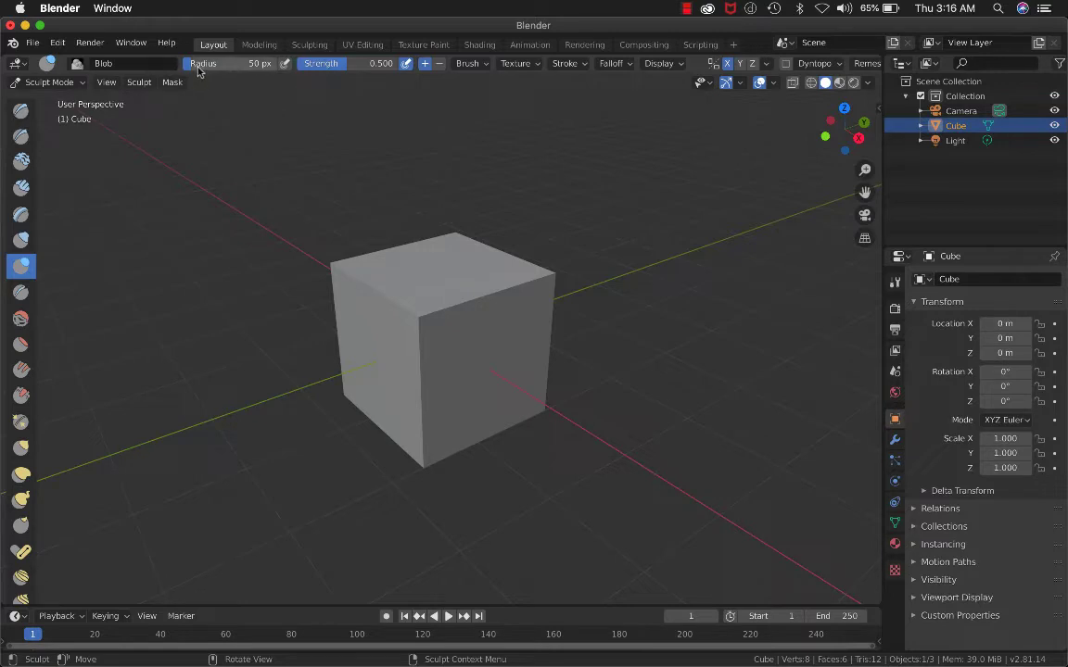
drag(197, 71, 252, 71)
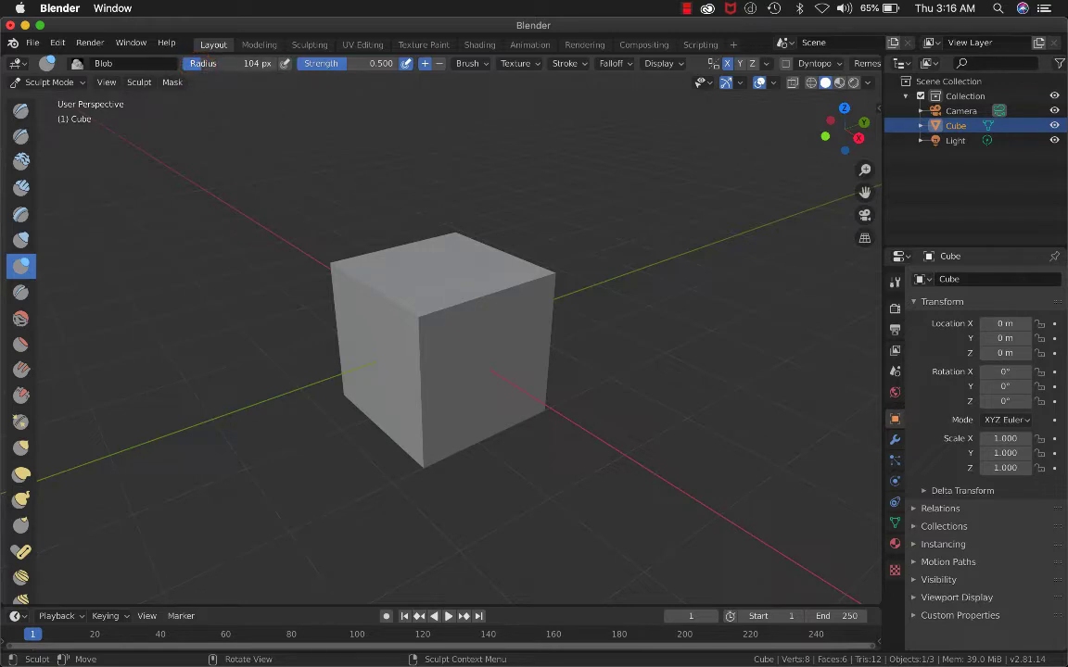
drag(356, 66, 366, 65)
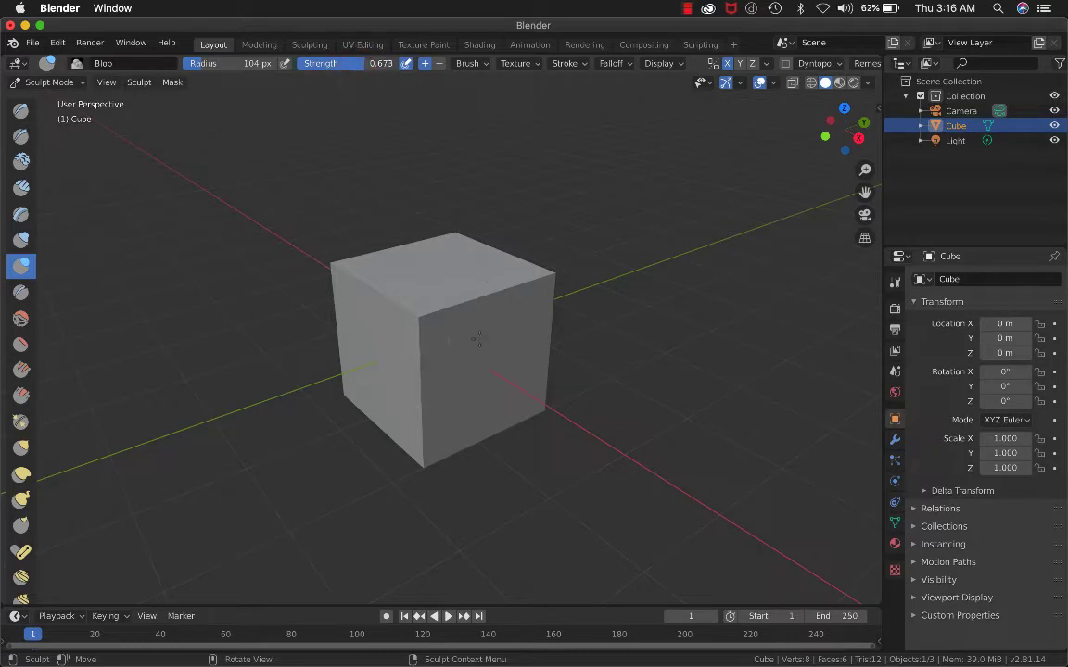
Try to sculpt the side faces of the unsubdivided cube with the Blob brush.
drag(489, 368, 475, 346)
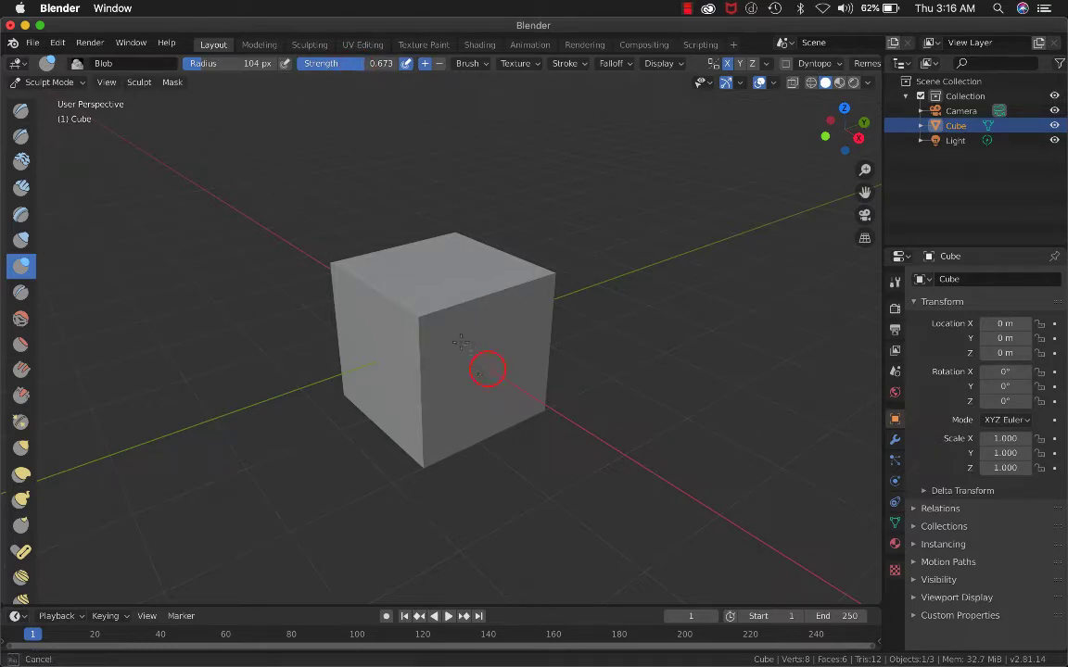
mouse_move(383, 350)
mouse_down()
mouse_move(388, 310)
mouse_move(401, 339)
mouse_up()
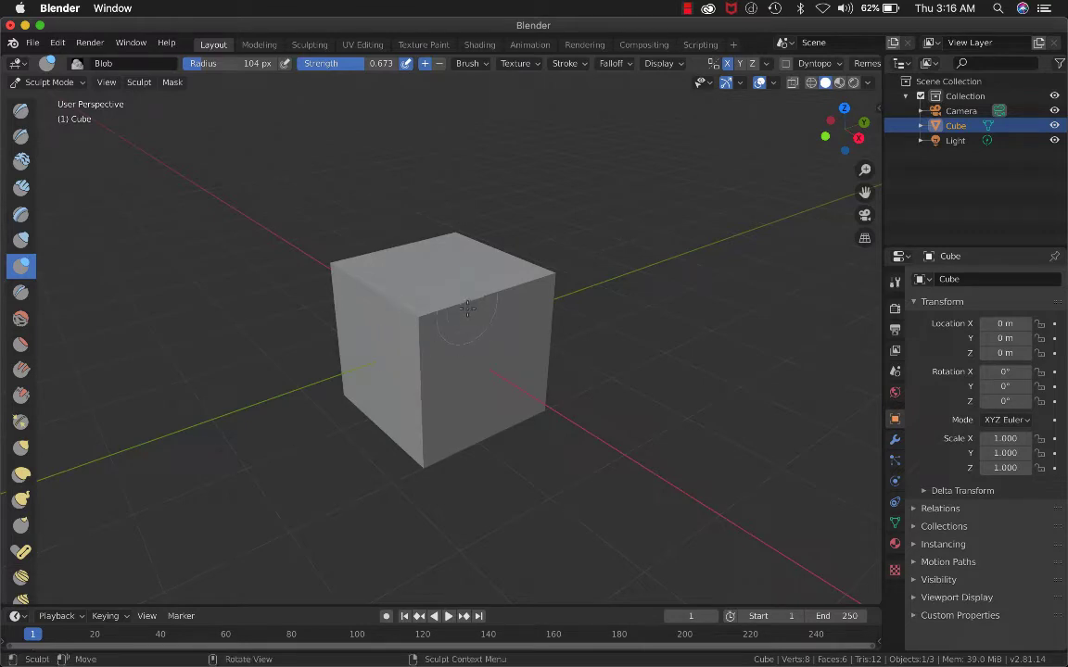
drag(467, 308, 438, 348)
Switch the cube to Edit Mode and examine its vertices and faces from several angles.
click(44, 82)
click(47, 115)
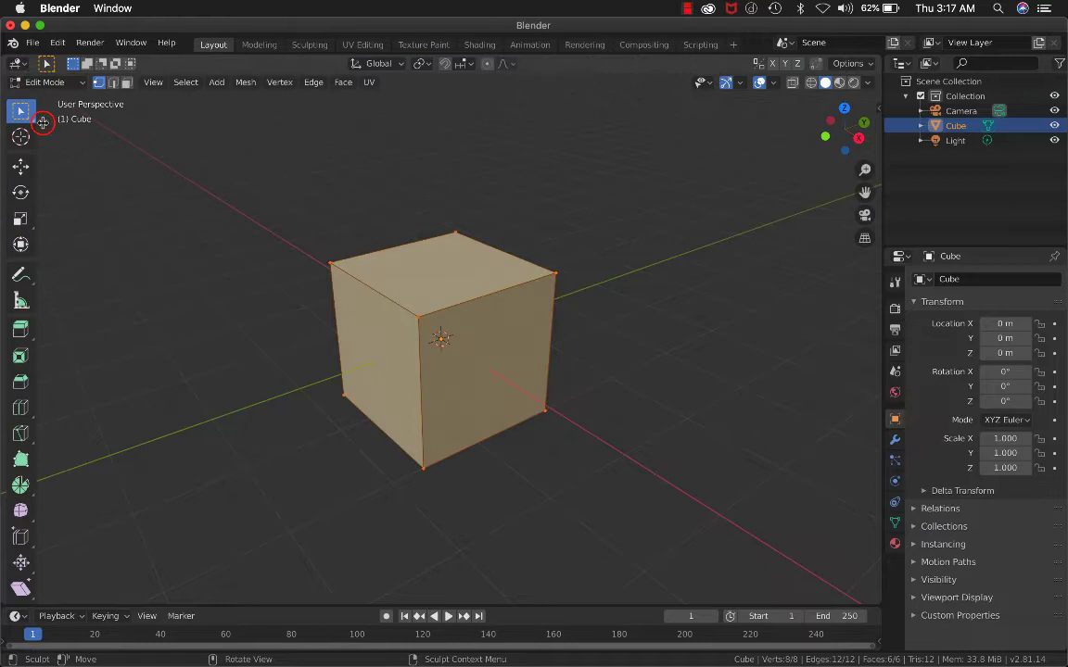
scroll(451, 306, left, 2)
scroll(451, 307, right, 3)
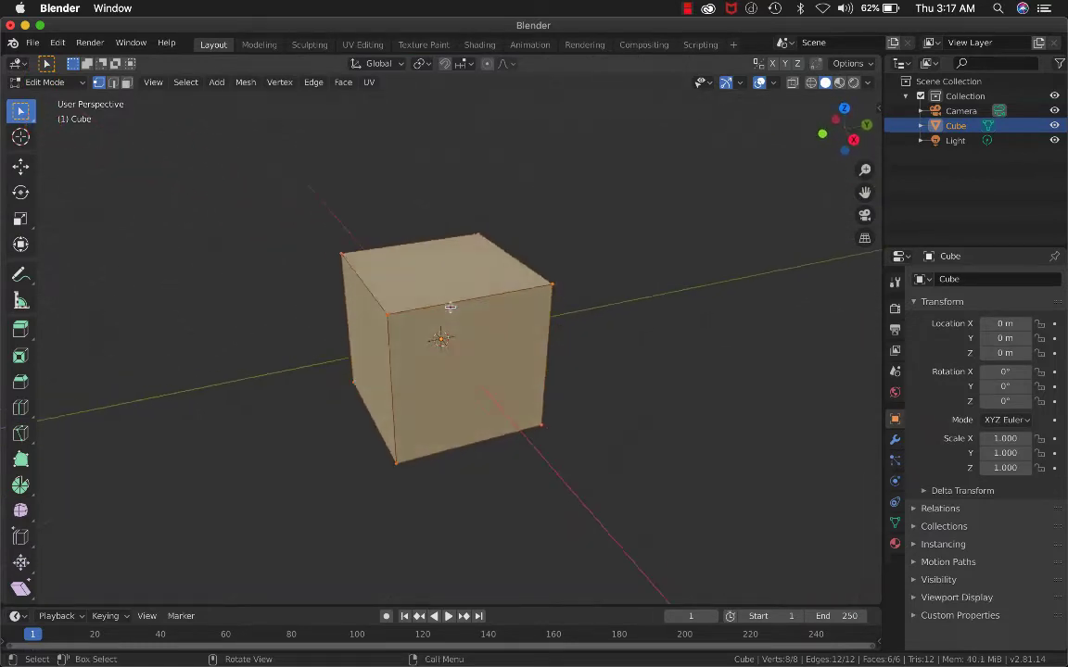
scroll(451, 306, left, 3)
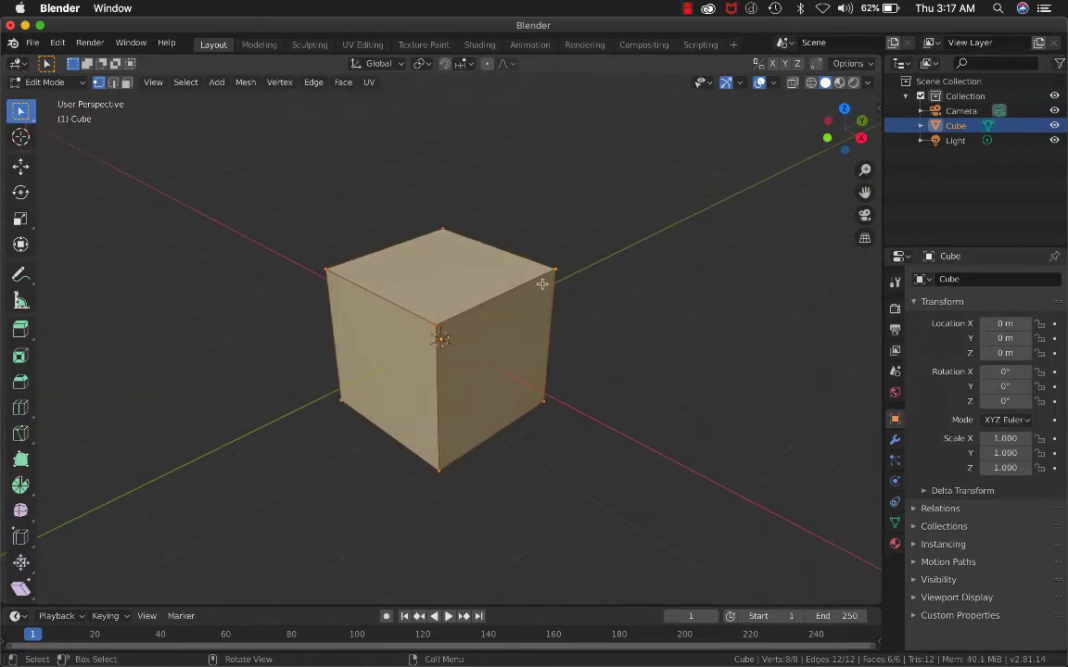
Return the cube to Sculpt Mode and enable dynamic topology, accepting the loss of custom vertex data.
click(45, 79)
click(53, 135)
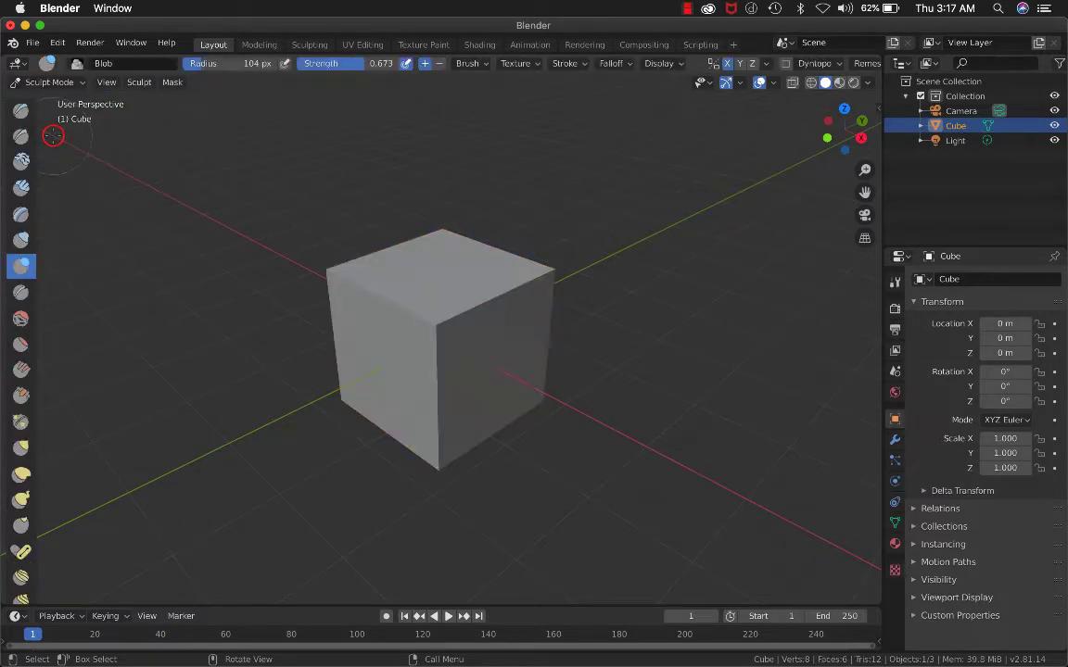
click(785, 66)
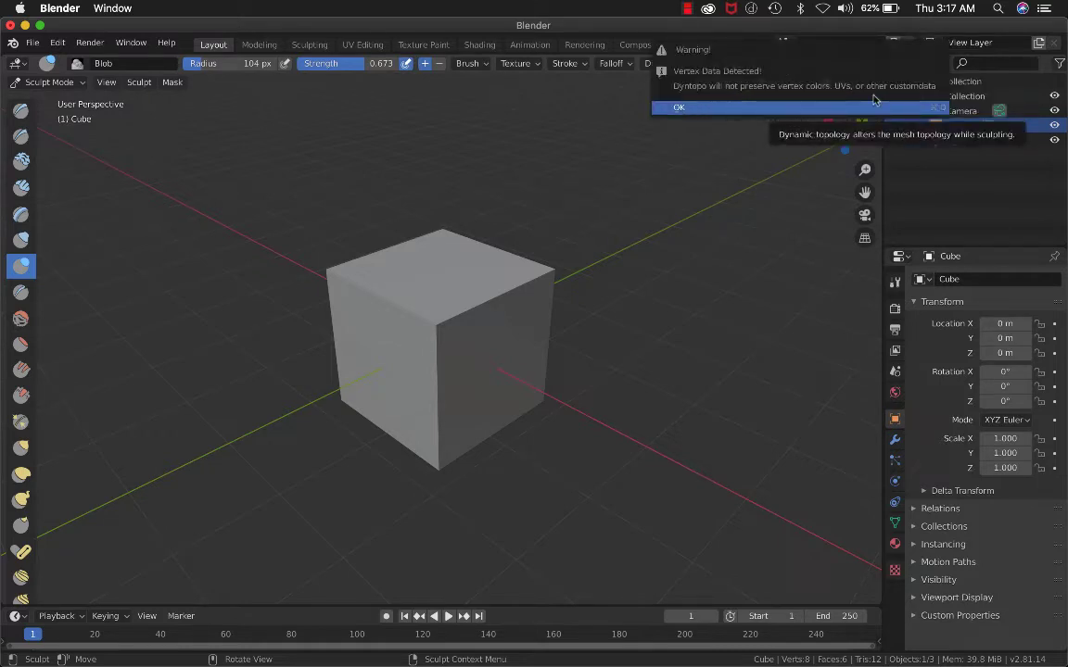
click(698, 109)
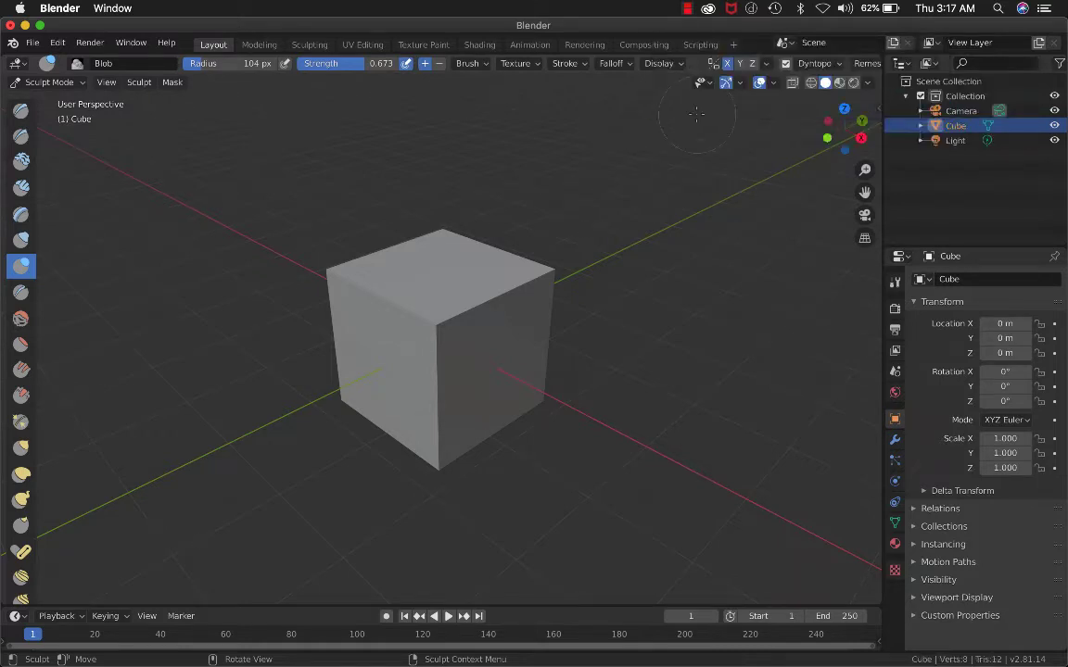
click(837, 62)
Sculpt a large bulge outward from the middle of the cube's front face with the Blob brush.
drag(473, 345, 479, 358)
scroll(479, 358, up, 3)
scroll(479, 358, down, 6)
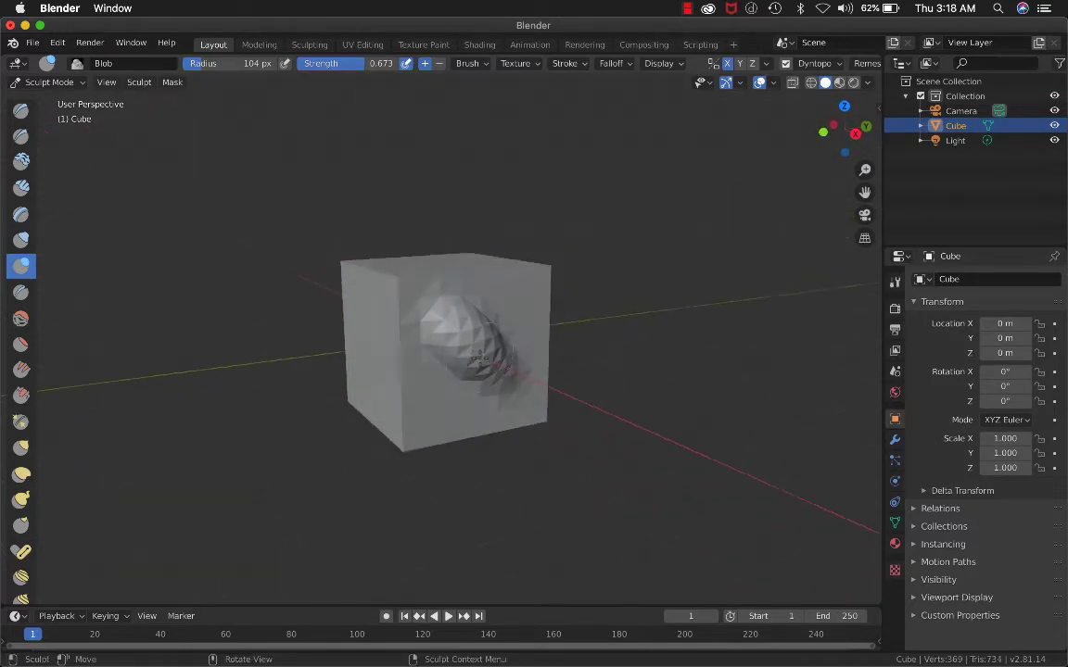
middle_drag(479, 357, 479, 358)
drag(478, 357, 457, 349)
middle_drag(457, 349, 457, 348)
mouse_move(461, 380)
mouse_down()
mouse_move(443, 369)
mouse_move(464, 385)
mouse_move(454, 383)
mouse_up()
Set the Dyntopo detail size to 6 px.
scroll(454, 383, up, 5)
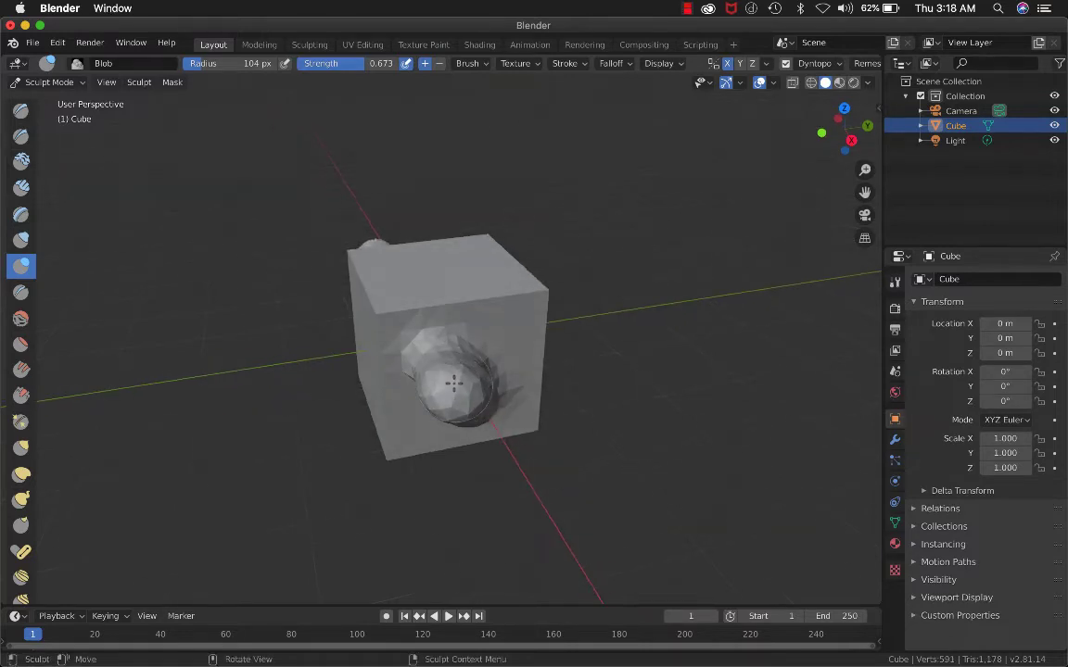
scroll(454, 382, down, 3)
middle_drag(454, 383, 454, 383)
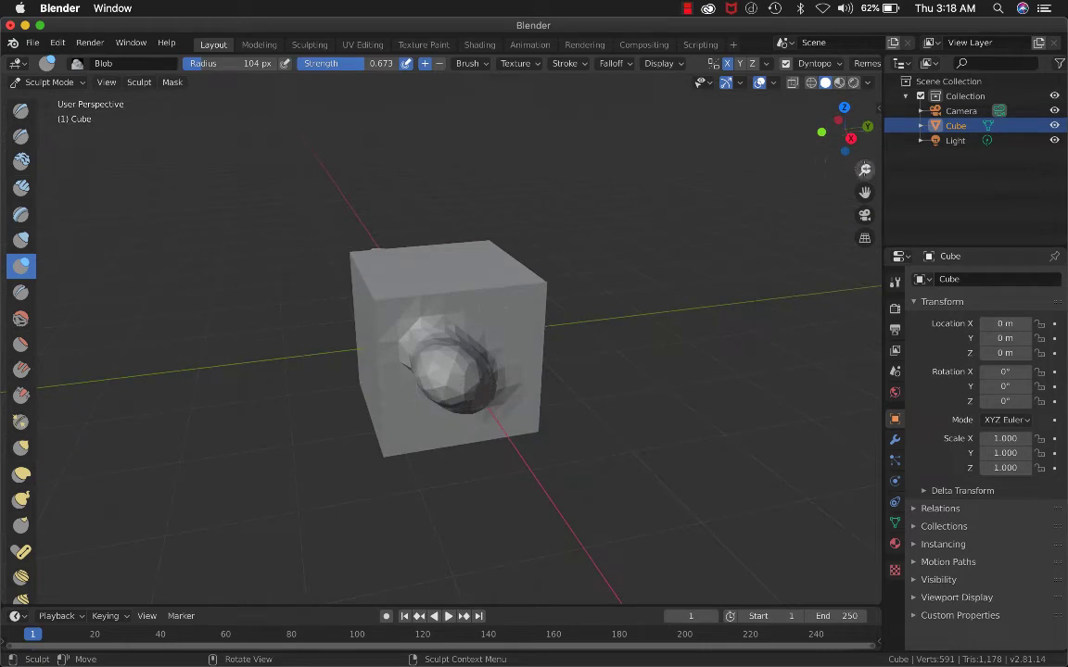
drag(865, 170, 617, 306)
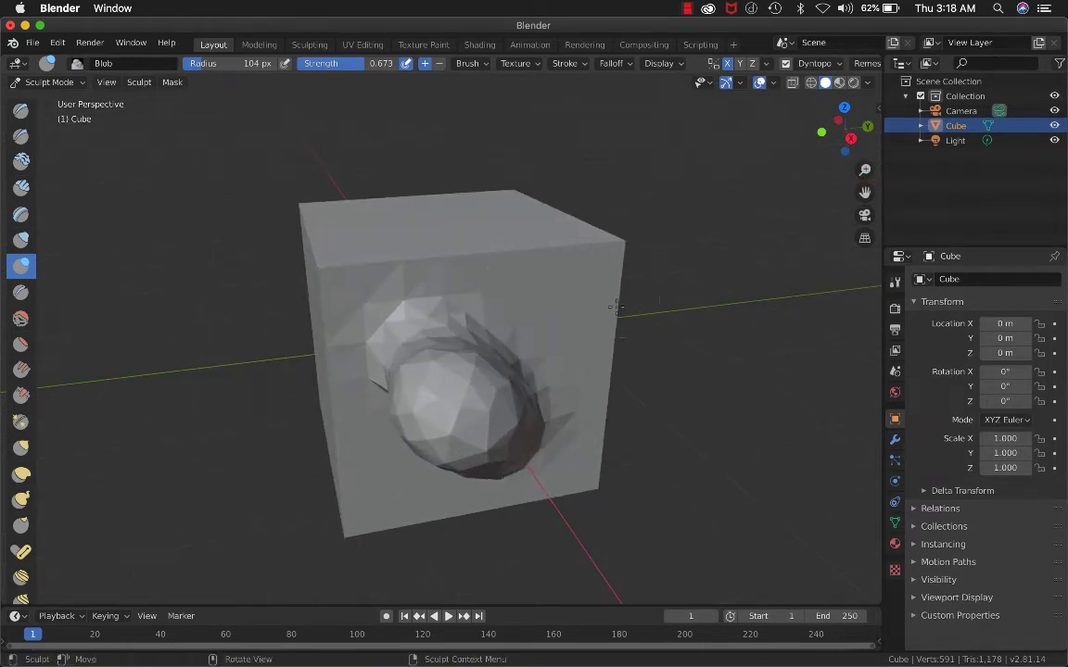
middle_drag(458, 422, 412, 381)
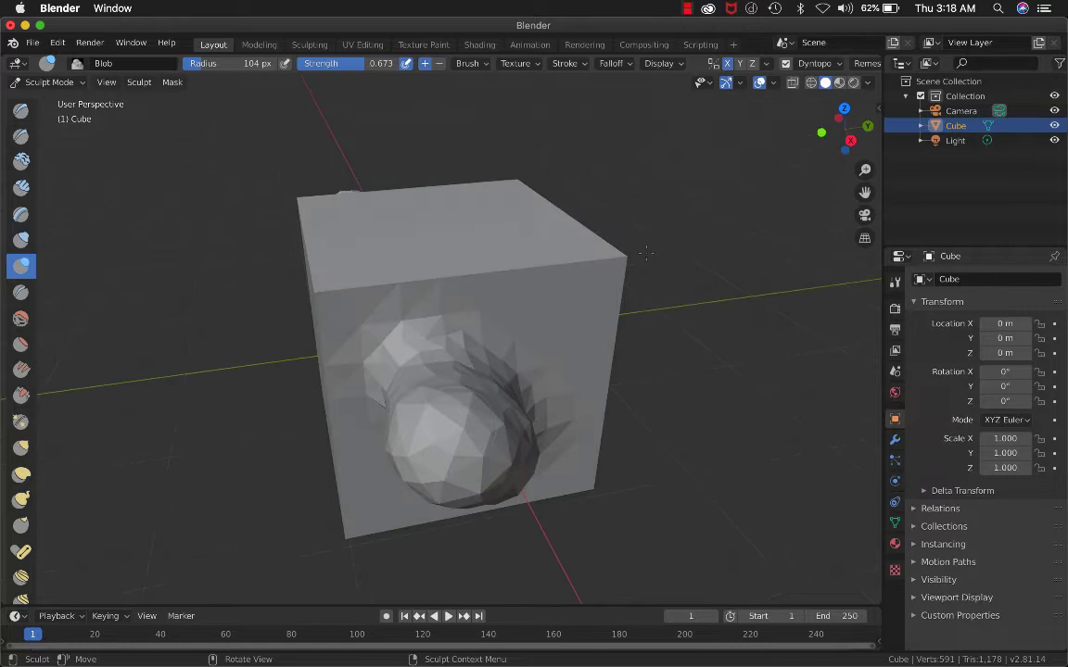
click(823, 64)
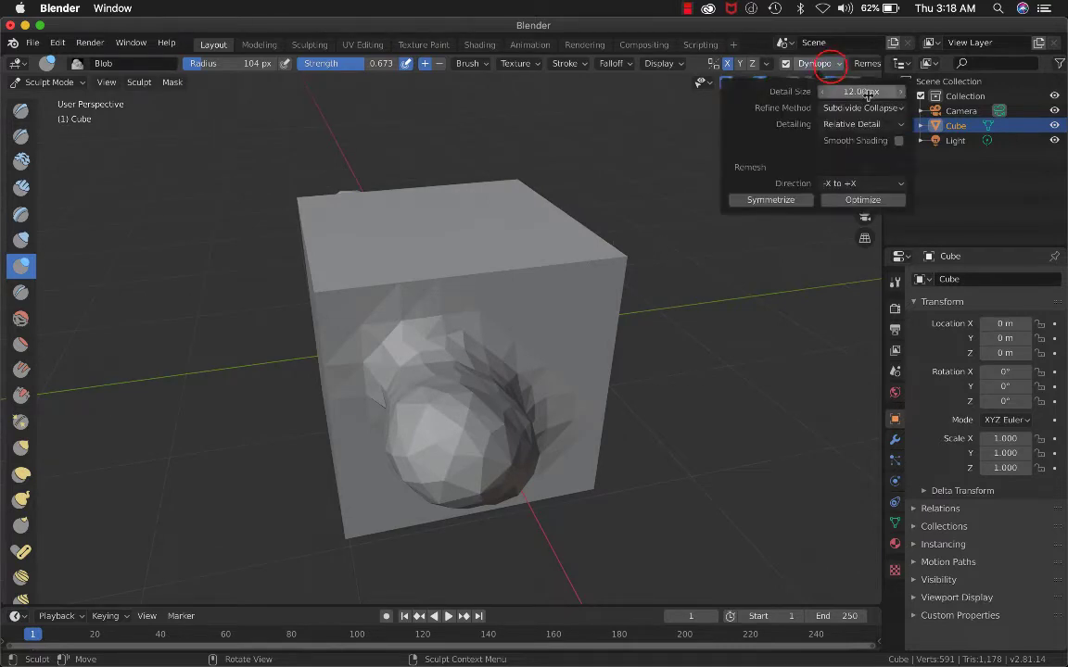
click(821, 70)
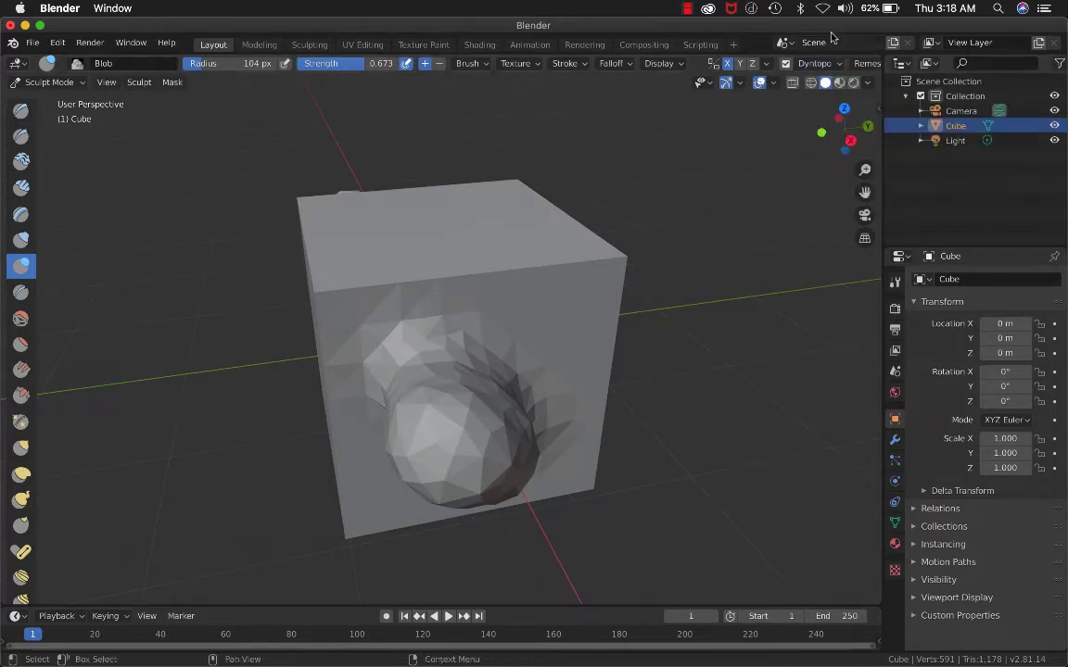
click(824, 65)
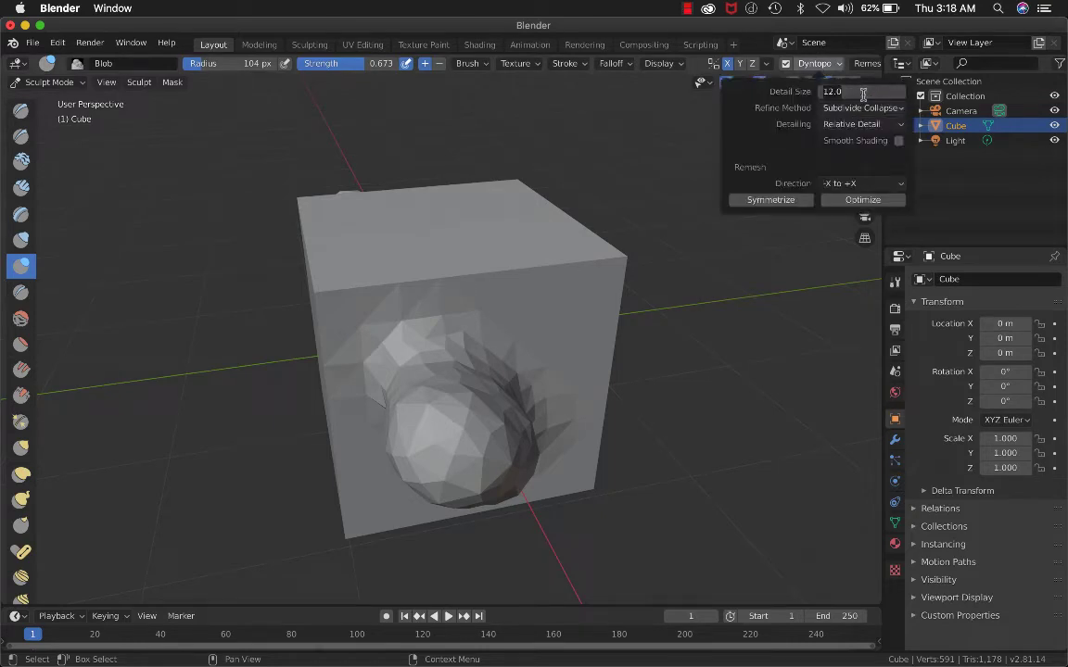
text(6)
key(Return)
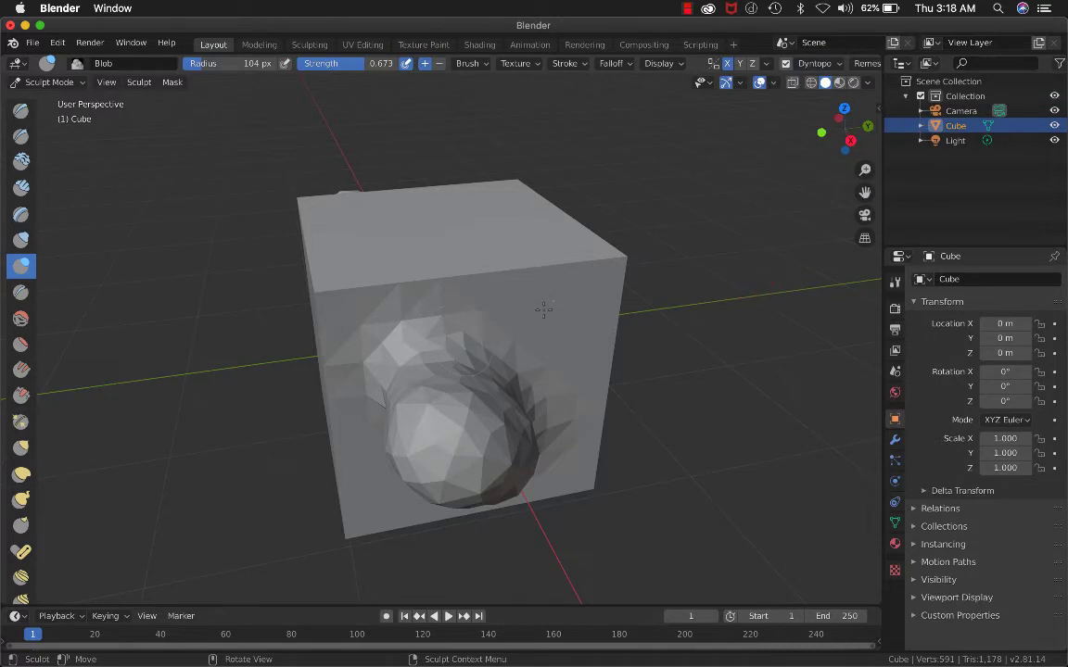
Sculpt a second, finer-detailed bulge at the upper right of the cube's front face, beside the coarse one.
mouse_move(542, 304)
mouse_down()
mouse_move(548, 313)
mouse_move(536, 306)
mouse_move(536, 317)
mouse_move(569, 344)
mouse_move(544, 317)
mouse_move(508, 312)
mouse_move(567, 346)
mouse_move(523, 328)
mouse_move(555, 352)
mouse_move(539, 337)
mouse_move(555, 321)
mouse_move(548, 334)
mouse_move(566, 355)
mouse_move(546, 341)
mouse_up()
scroll(551, 339, left, 2)
scroll(551, 339, right, 2)
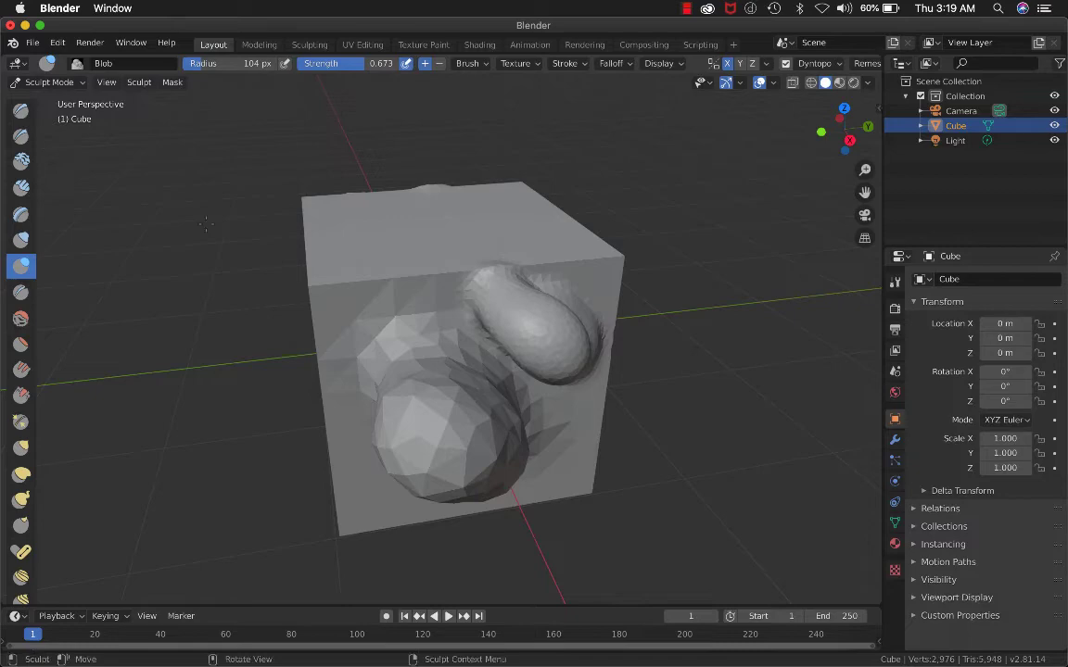
Switch the cube to Edit Mode and compare the mesh density of the coarse and fine bulges.
click(46, 82)
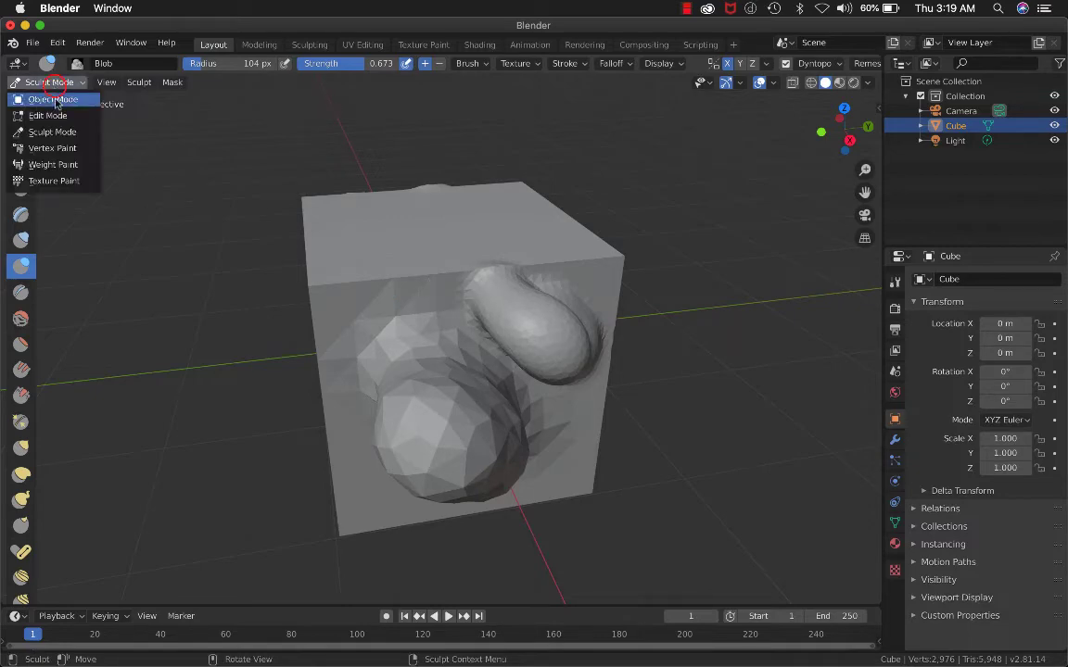
click(55, 111)
scroll(576, 325, up, 5)
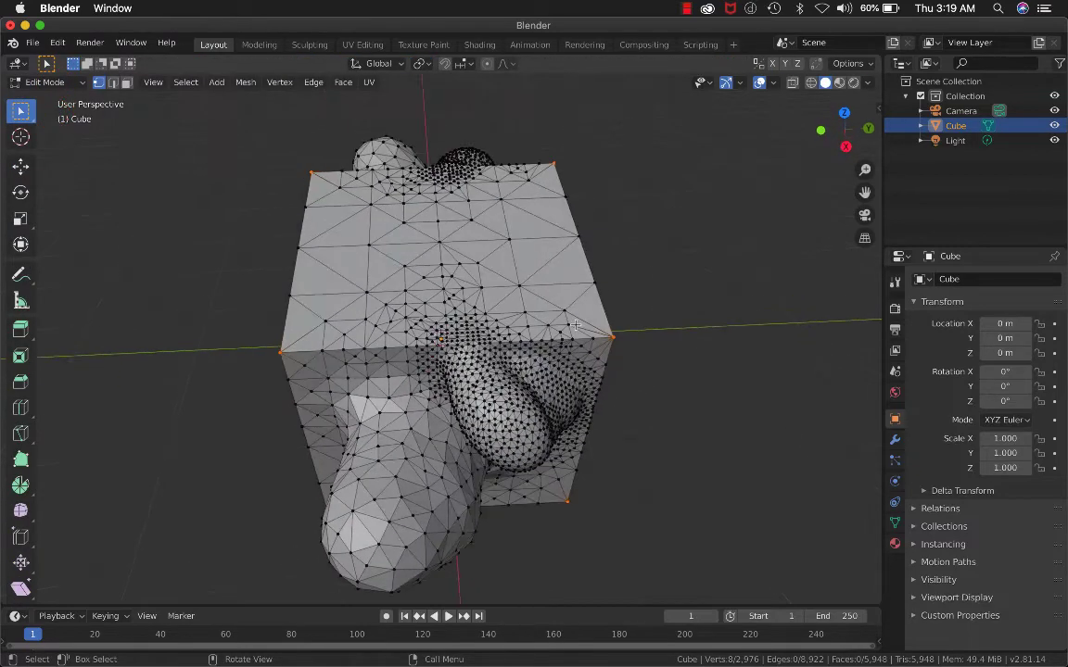
scroll(576, 325, down, 5)
scroll(576, 325, right, 2)
scroll(576, 326, left, 2)
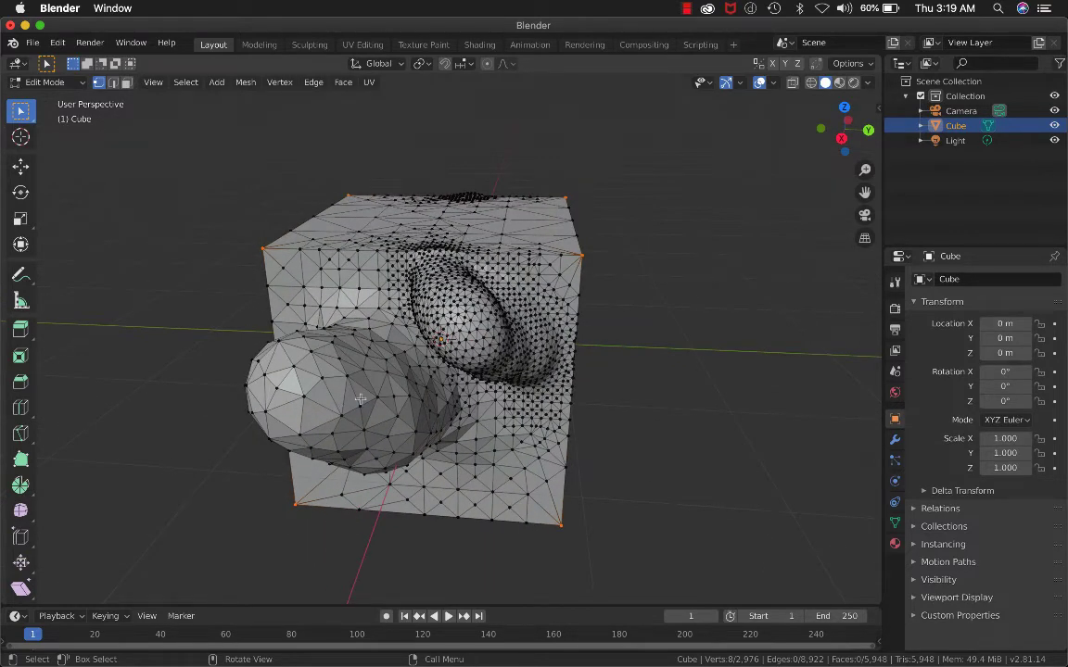
middle_drag(311, 393, 280, 343)
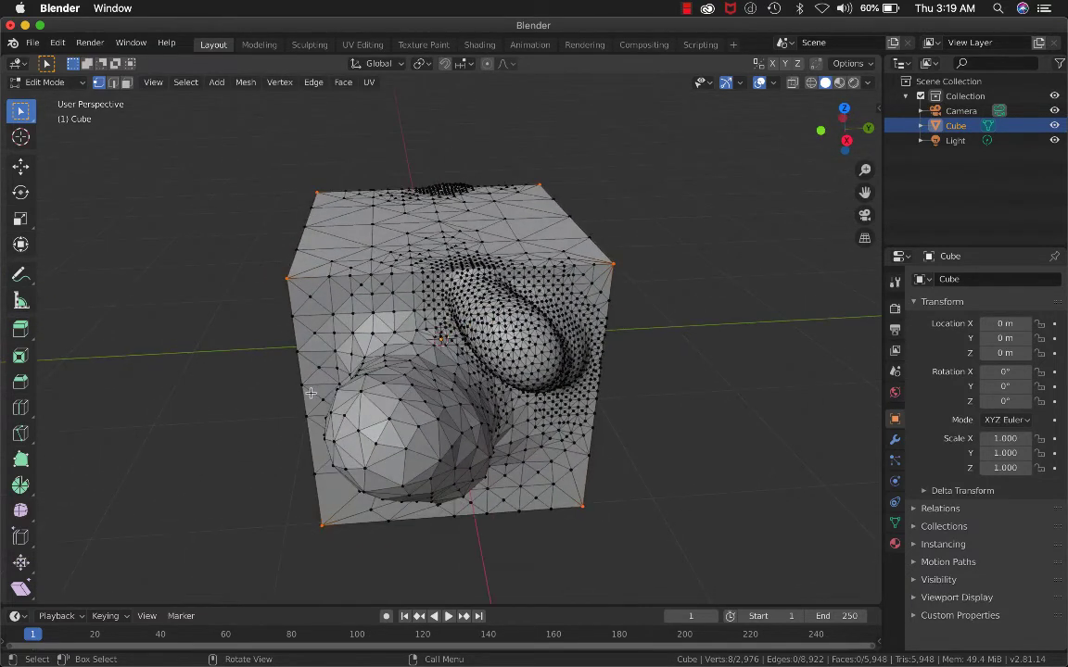
Return the cube to Sculpt Mode with dynamic topology enabled again, and open the Dyntopo settings.
click(51, 83)
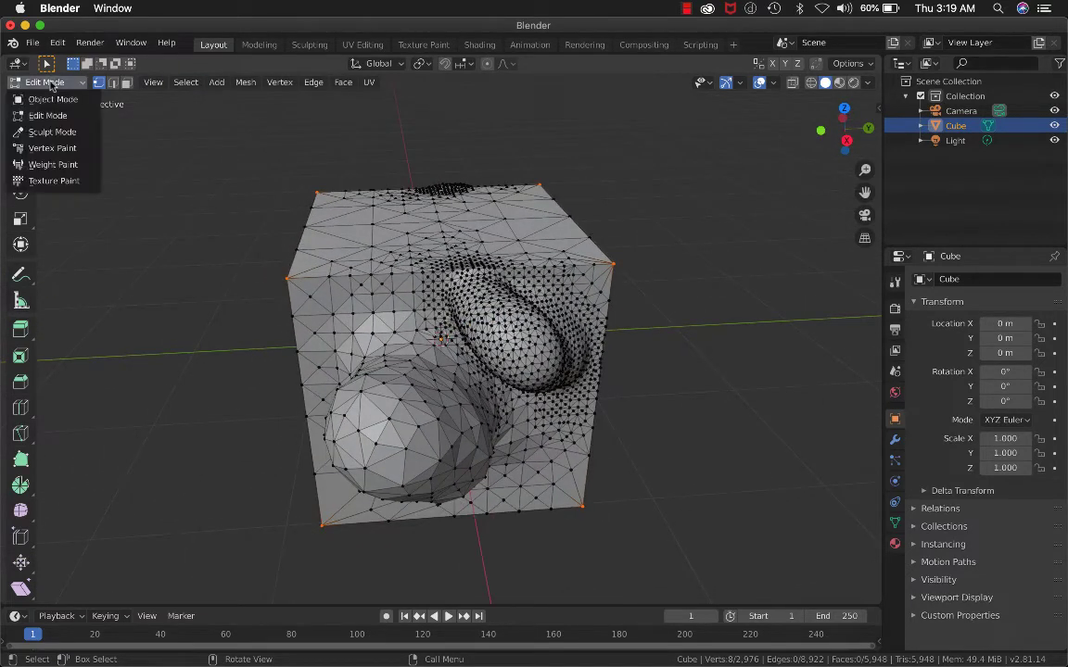
click(49, 131)
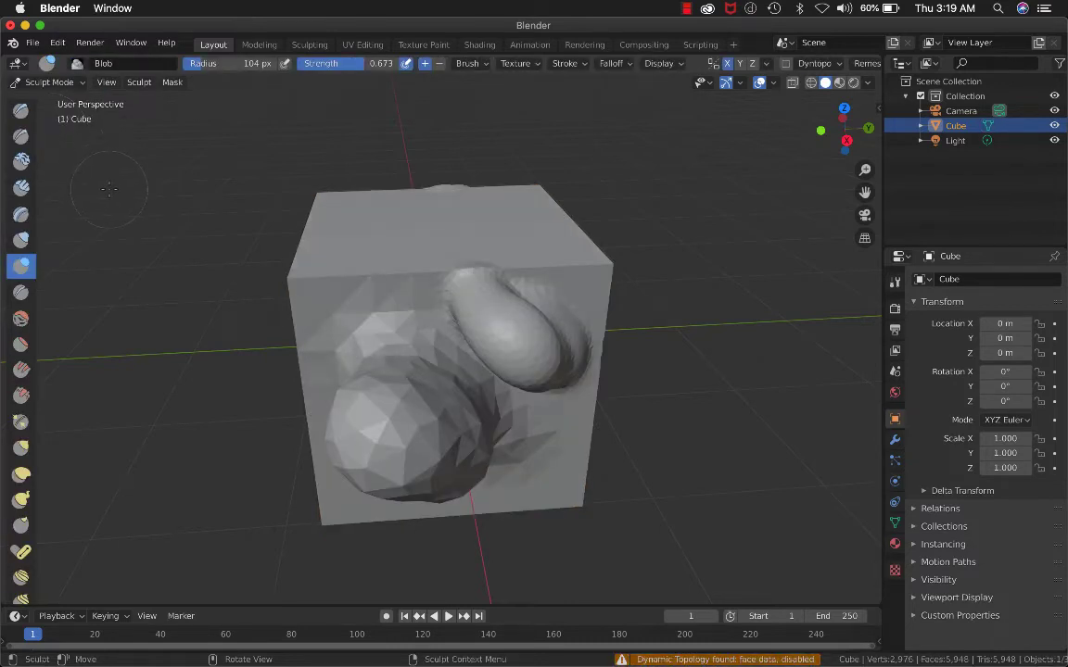
click(787, 65)
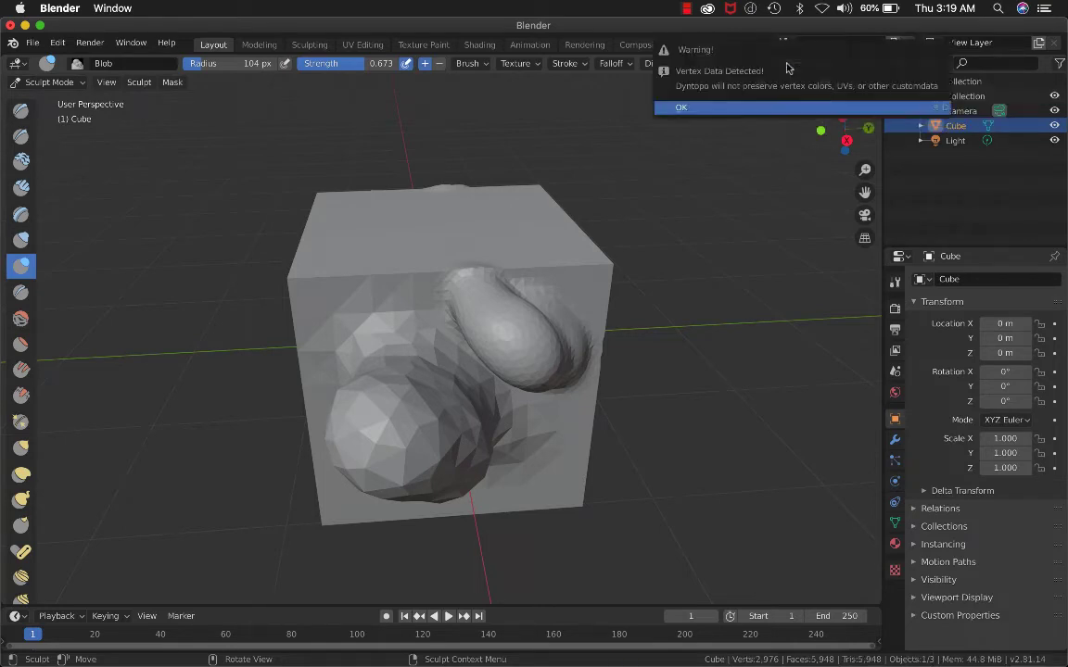
click(717, 107)
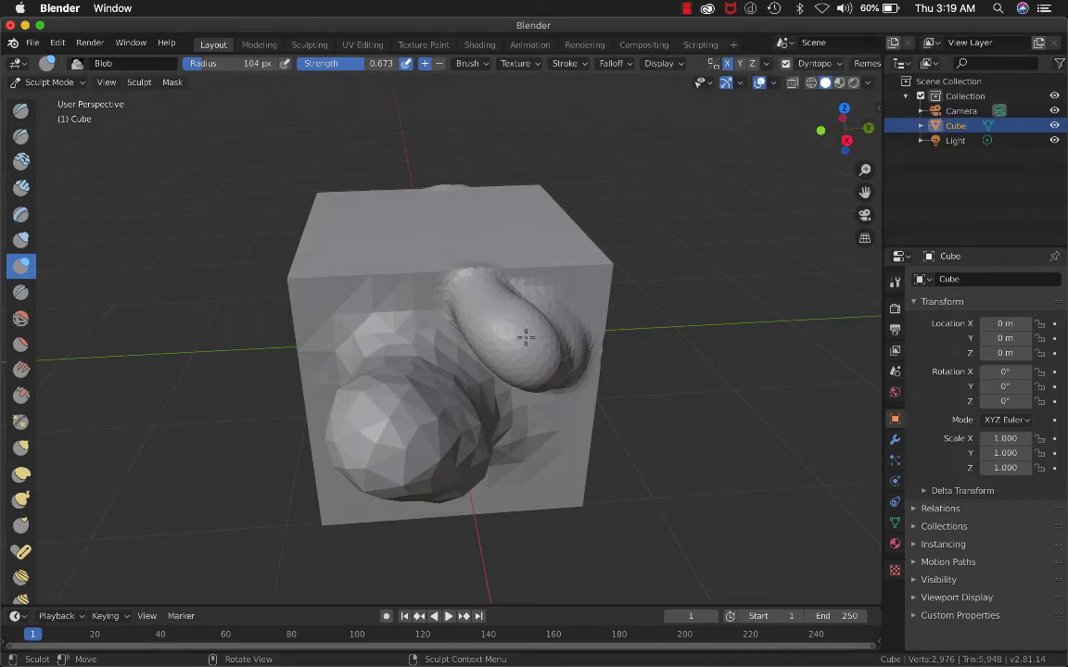
click(817, 63)
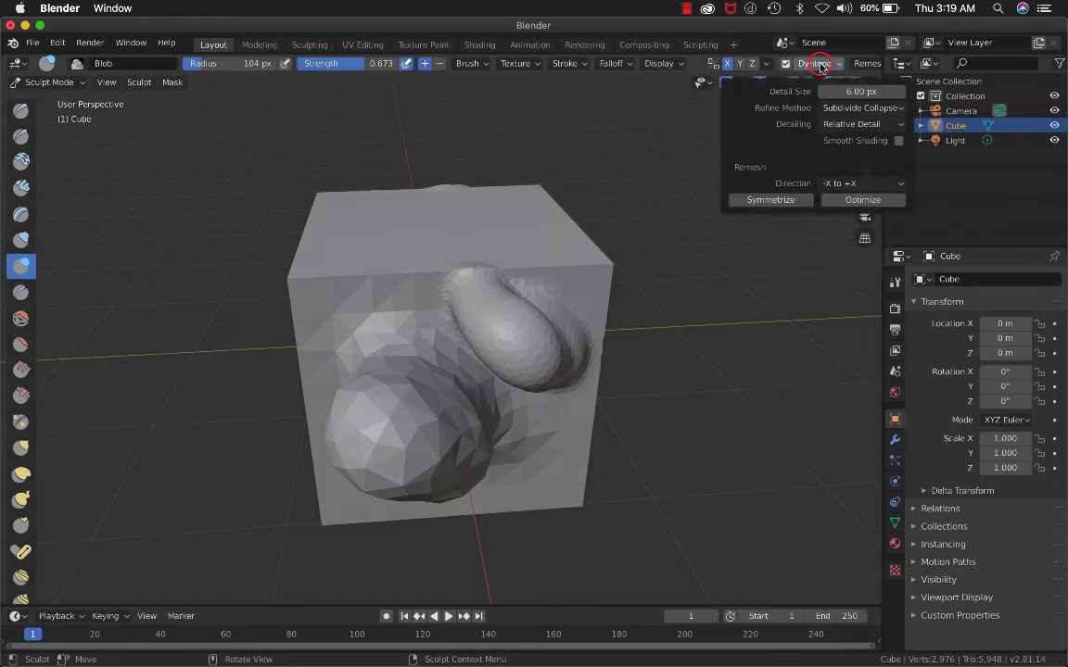
Set the Dyntopo detail size to 12 px and sculpt over the fine bulge on the cube's front face with the Blob brush.
click(835, 92)
text(12)
key(Return)
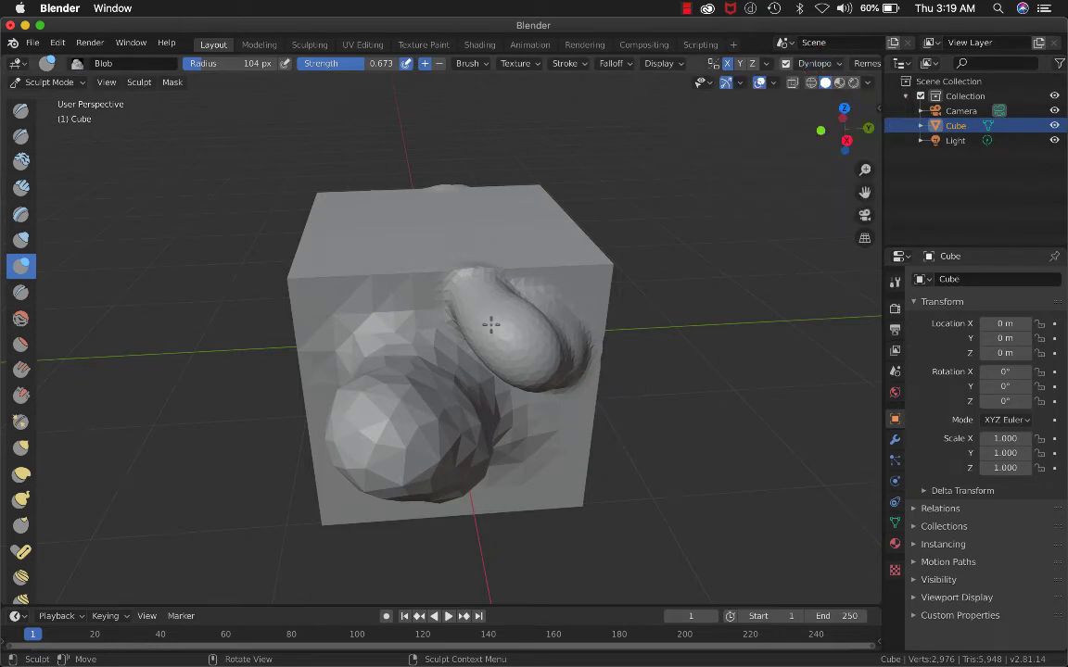
drag(515, 348, 499, 340)
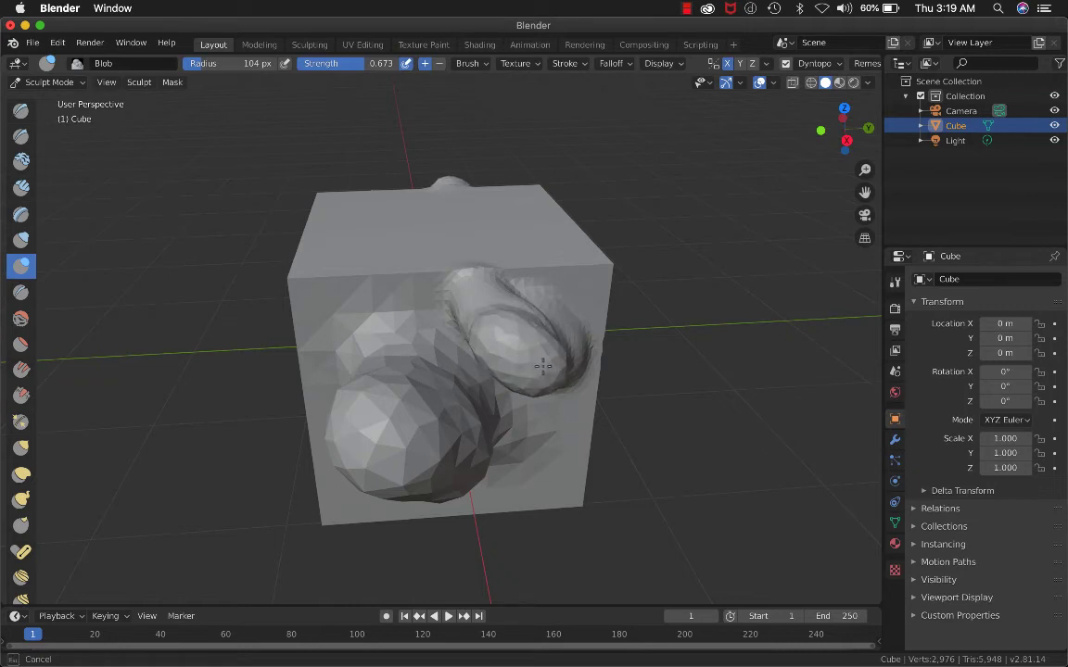
mouse_move(539, 372)
mouse_down()
mouse_move(470, 312)
mouse_move(509, 347)
mouse_up()
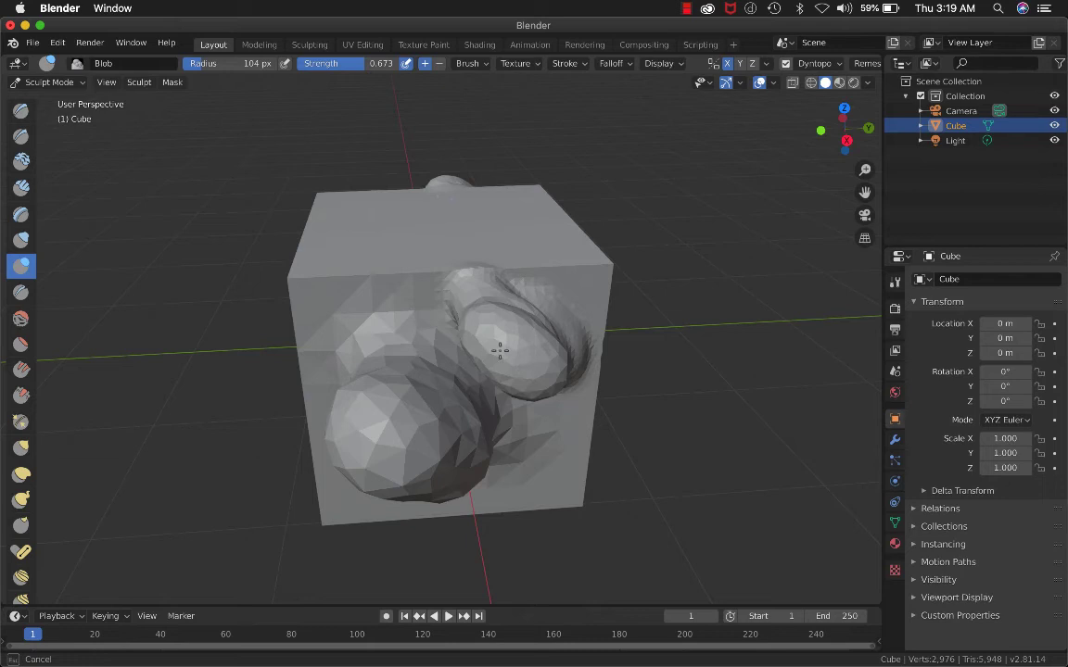
Switch the cube to Edit Mode and examine the mesh density of the resculpted bulge, the surrounding faces and the mirrored side.
scroll(511, 356, left, 3)
scroll(511, 356, right, 5)
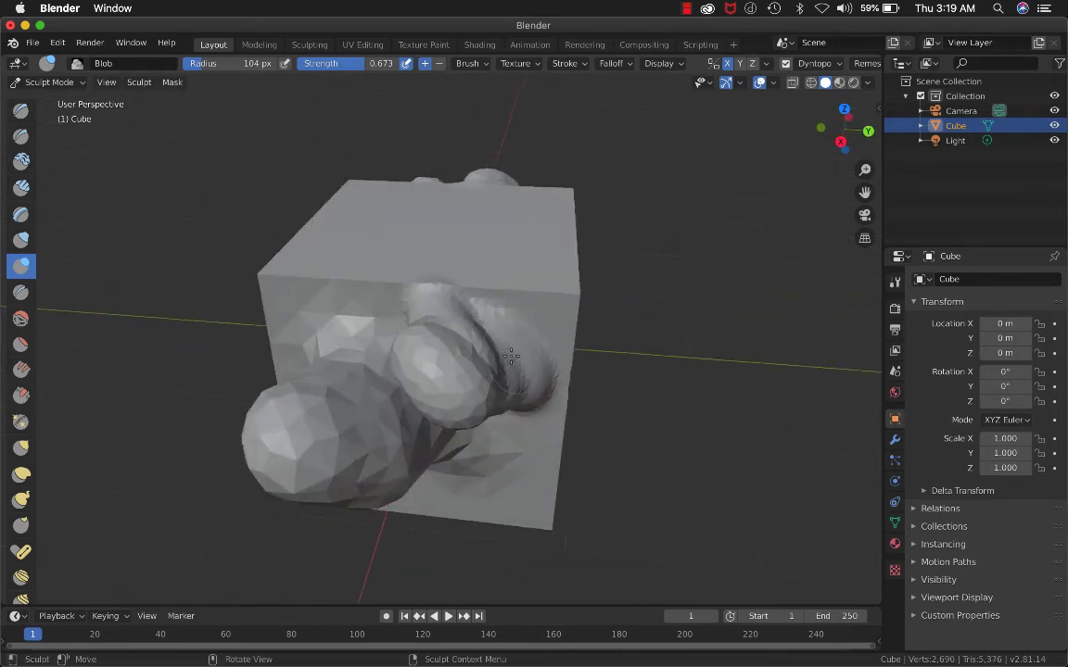
scroll(511, 356, right, 2)
middle_drag(511, 356, 511, 356)
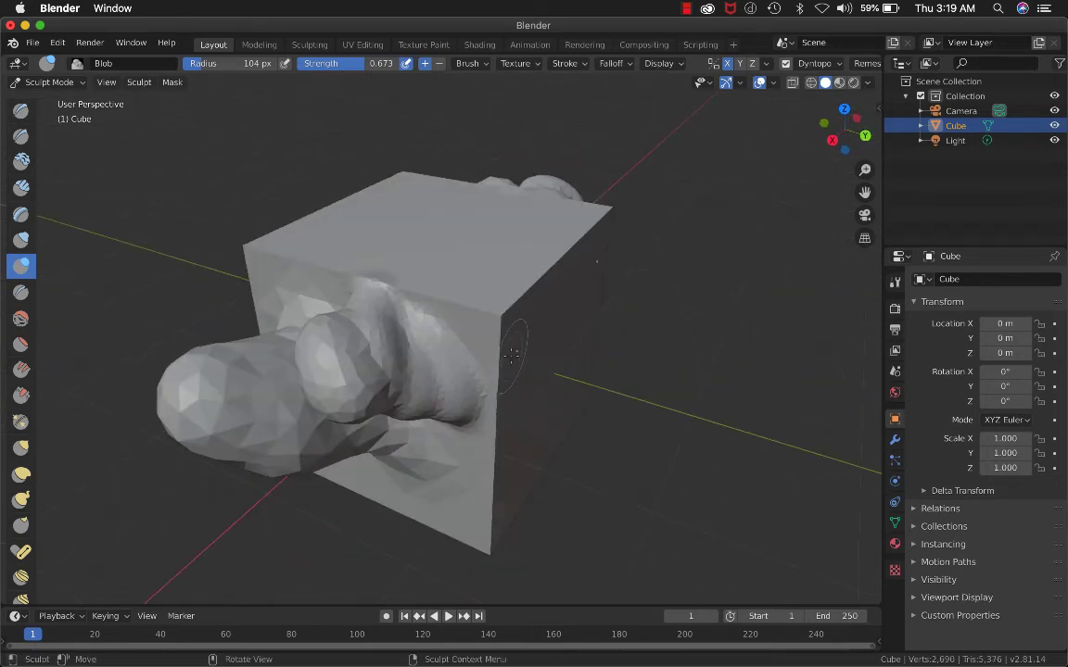
click(48, 81)
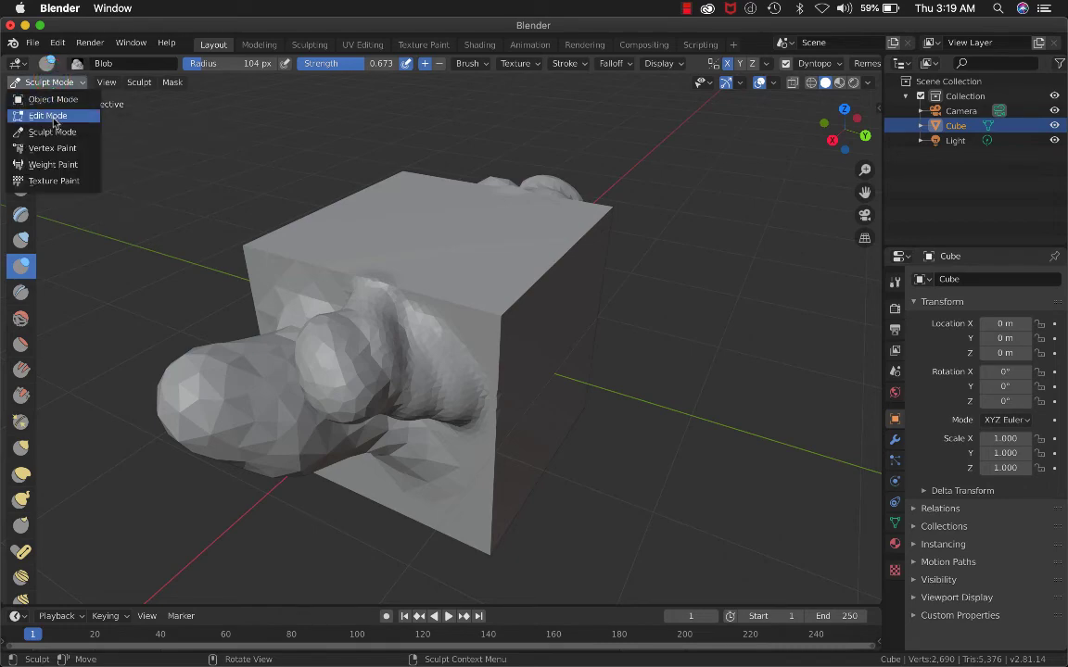
click(51, 115)
middle_drag(330, 368, 330, 368)
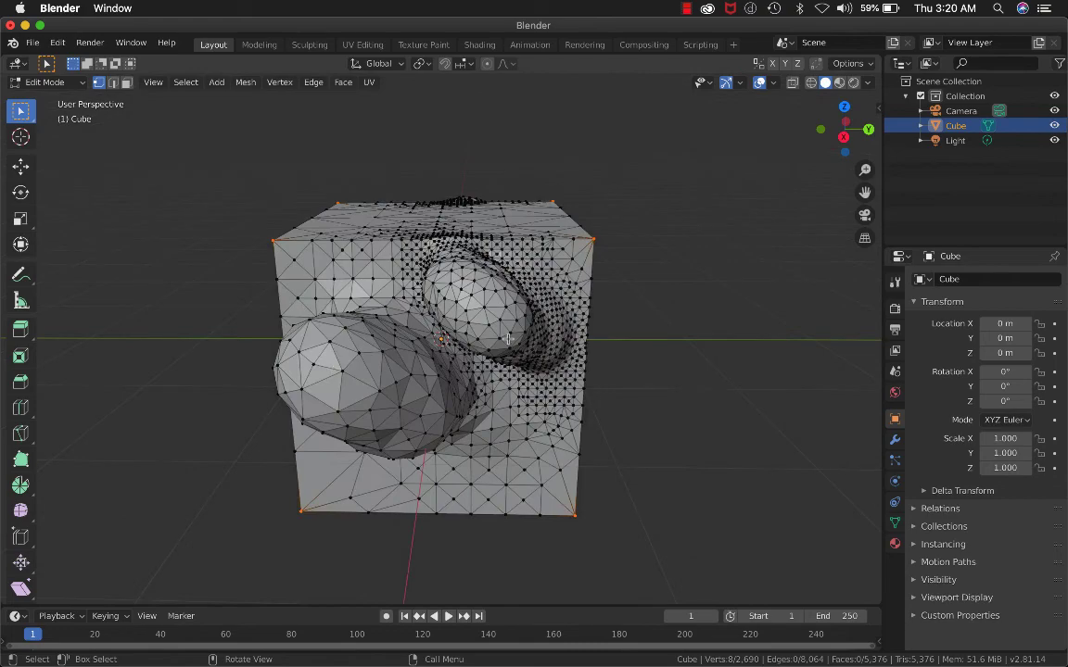
middle_drag(508, 339, 508, 339)
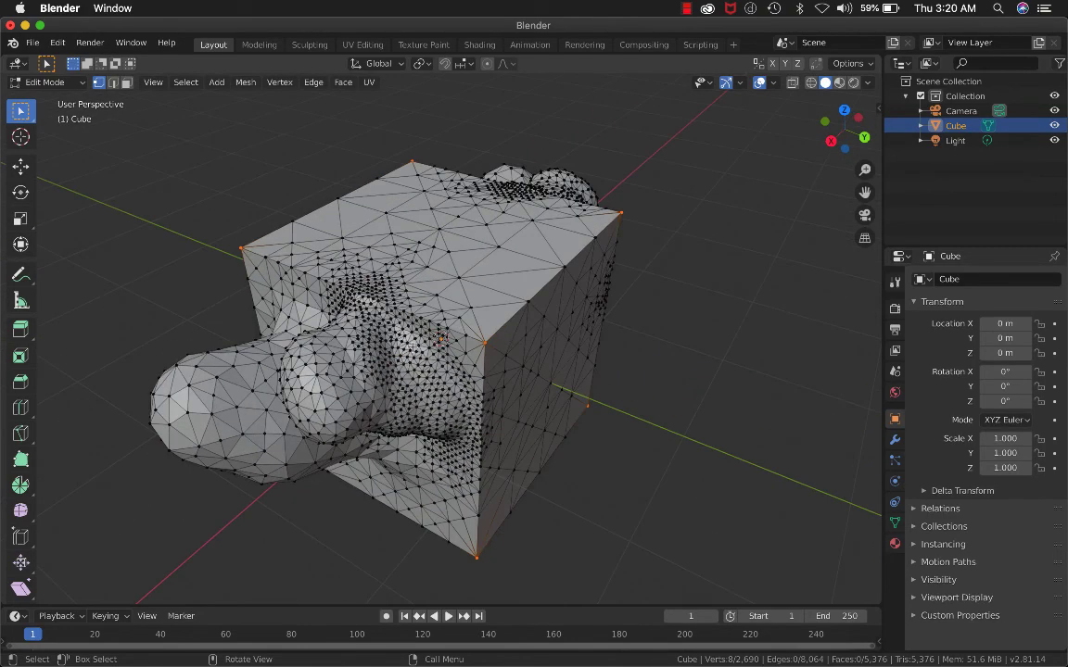
middle_drag(321, 394, 355, 364)
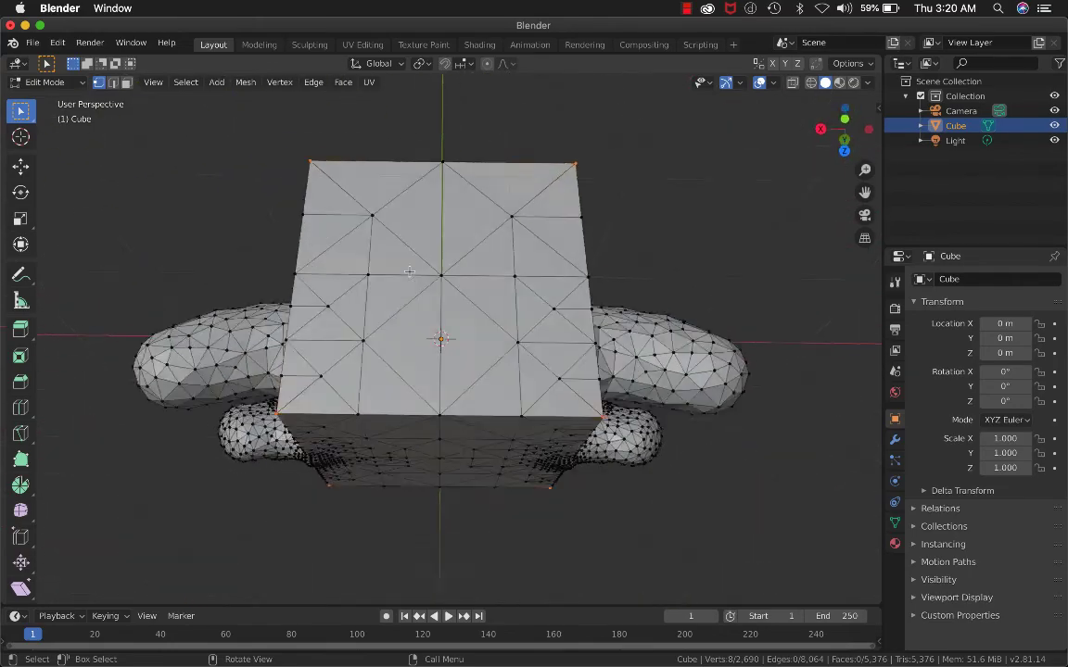